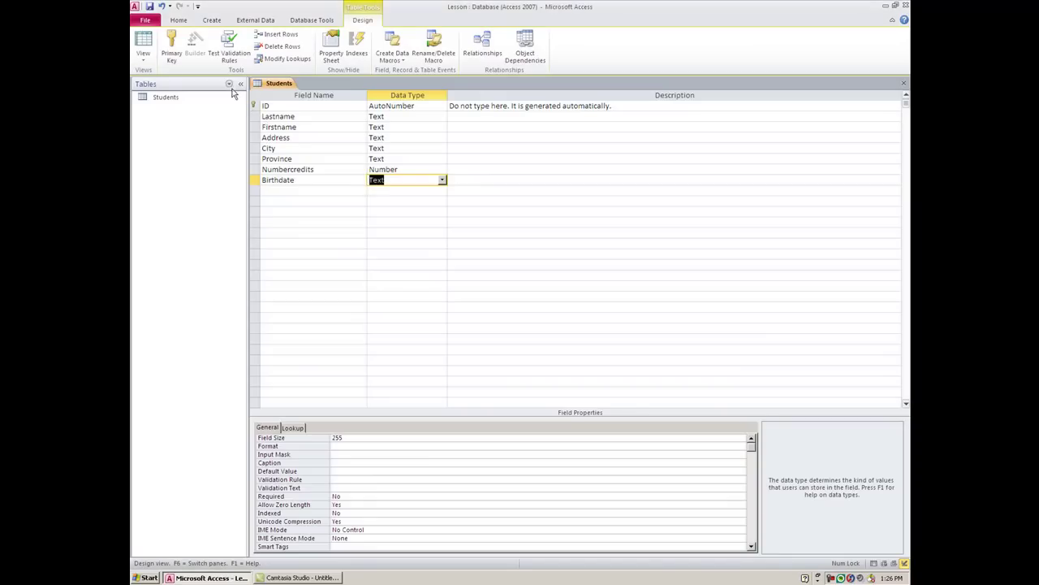
- Save the Students table from Datasheet view and return to Design view
left_click(149, 51)
left_click(505, 322)
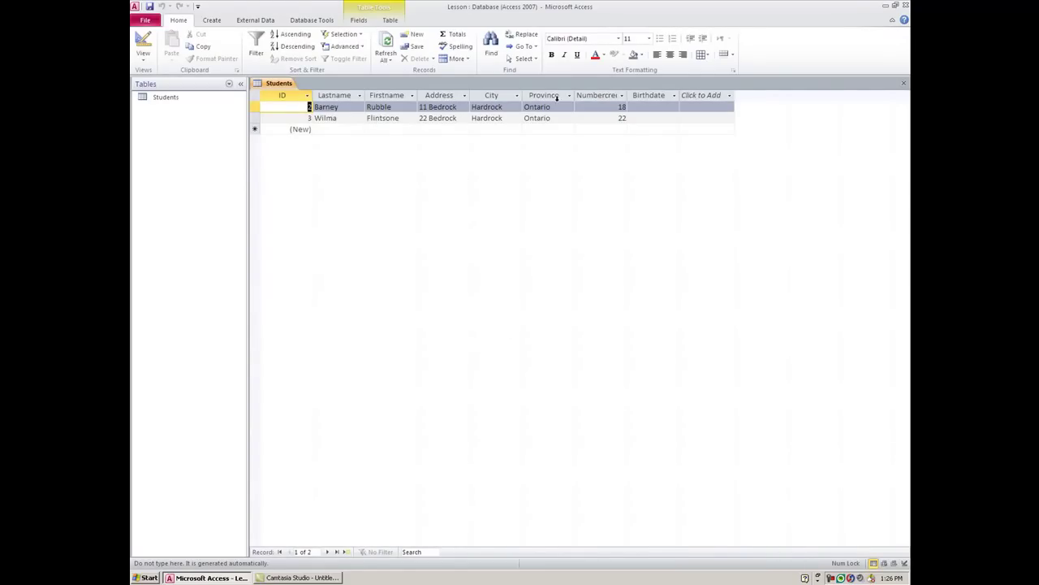
left_click(139, 48)
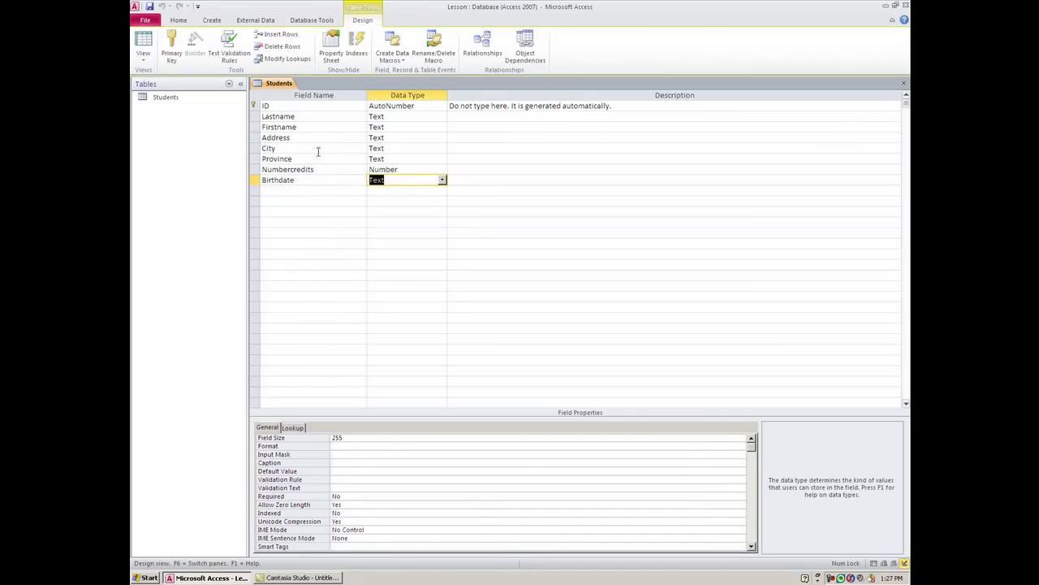
- Caption the Lastname field 'Last Name' and the Firstname field 'First Name'
left_click(309, 116)
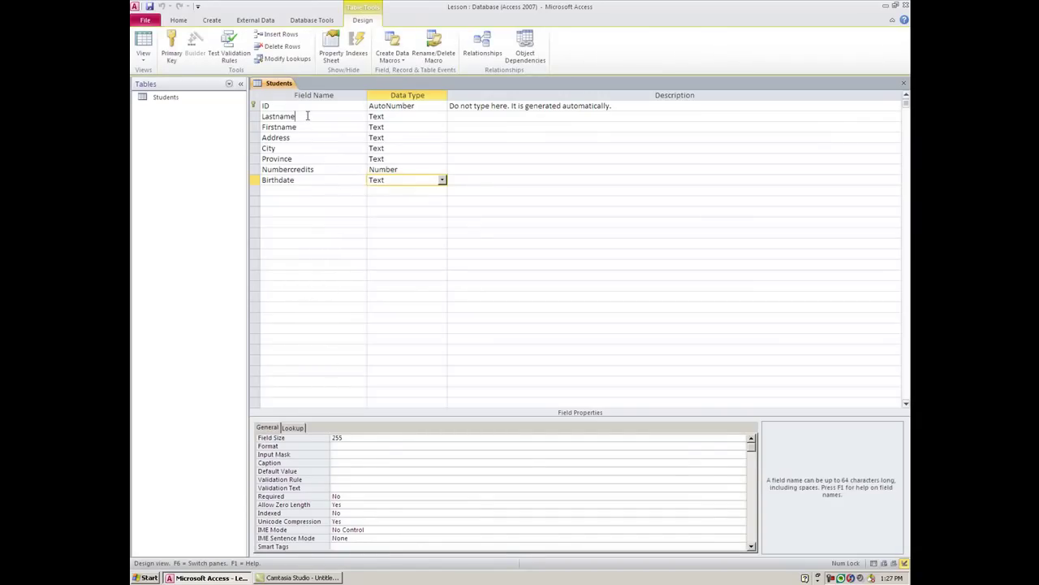
left_click(334, 460)
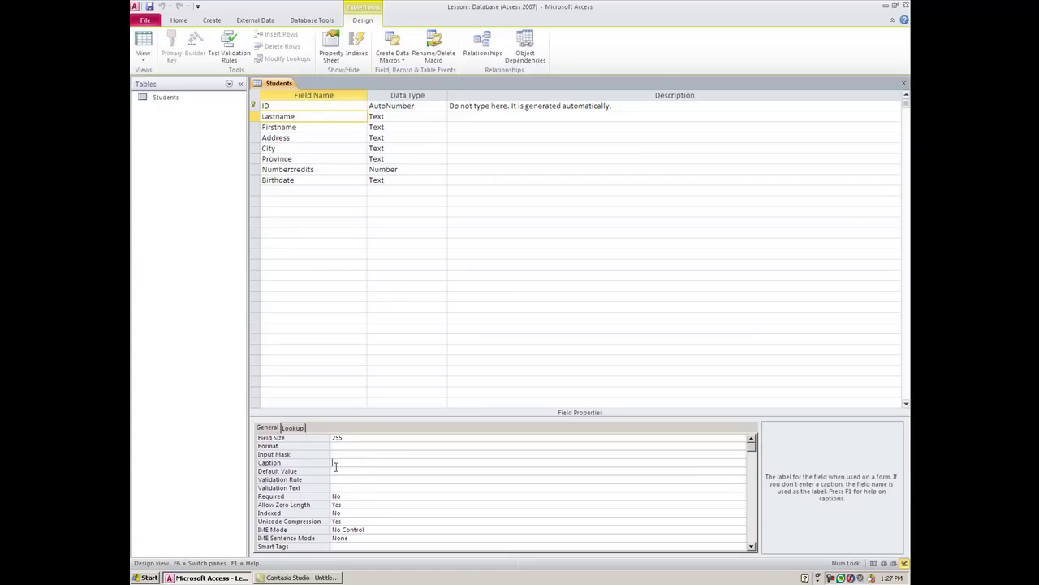
type("Last Name")
left_click(306, 127)
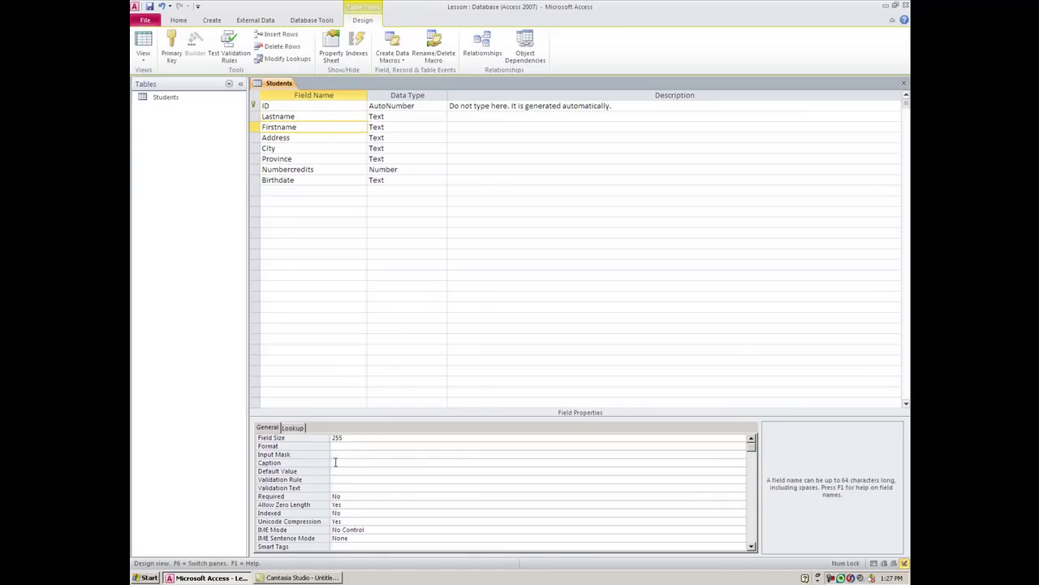
left_click(336, 463)
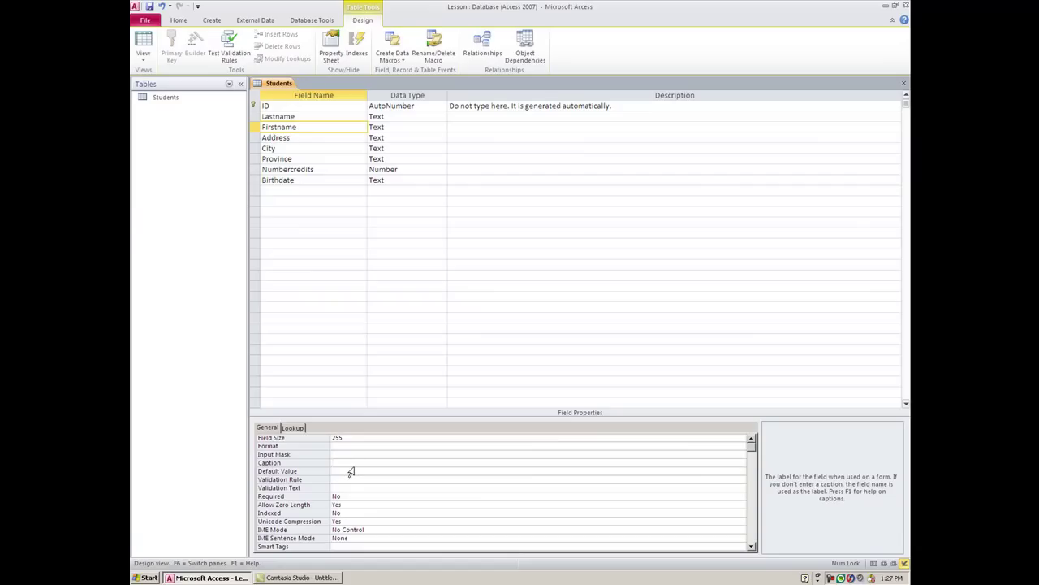
type("First Name")
- Caption the Numbercredits field 'Number of Credits'
left_click(319, 170)
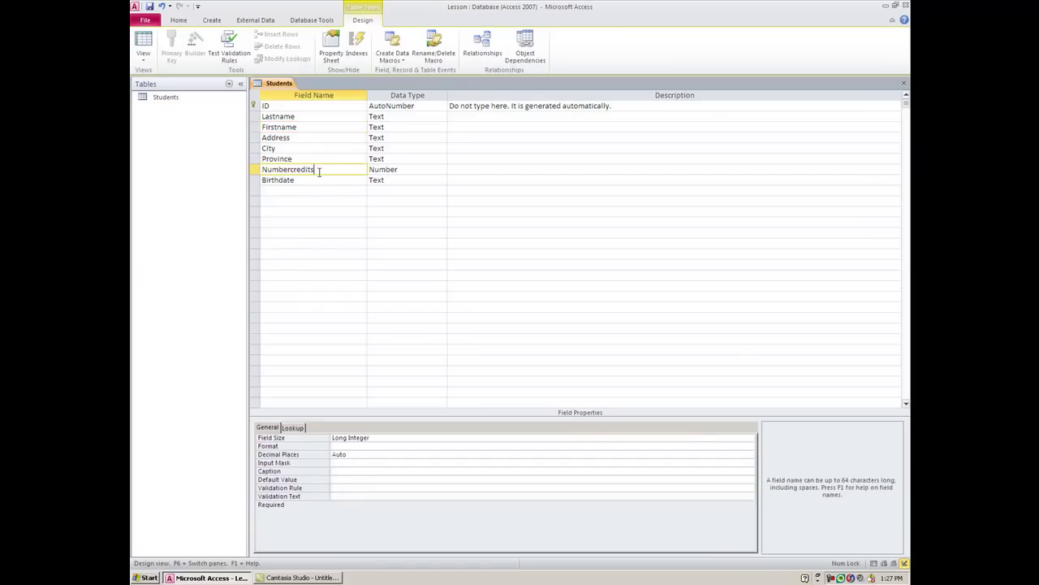
left_click(338, 472)
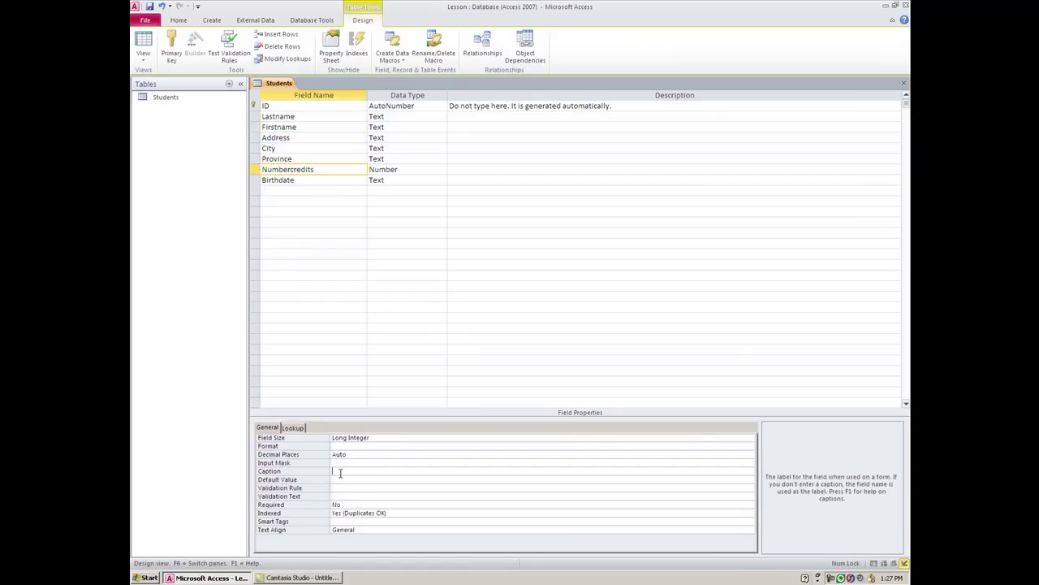
type("Numb")
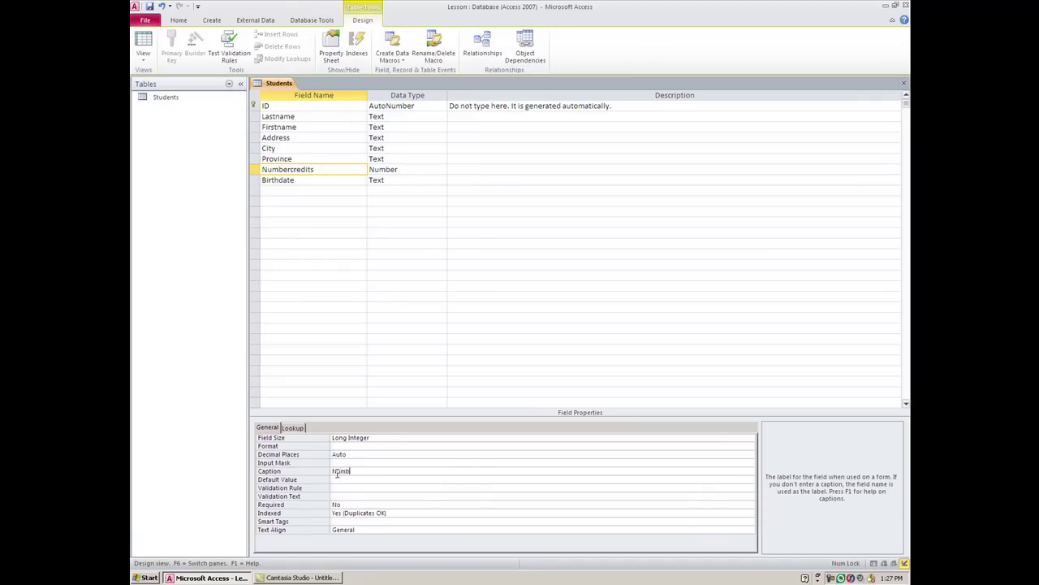
type("er of Credi")
key("BackSpace")
type("ts")
- Save the table, widen the Number of Credits datasheet column, and go back to Design view
left_click(143, 45)
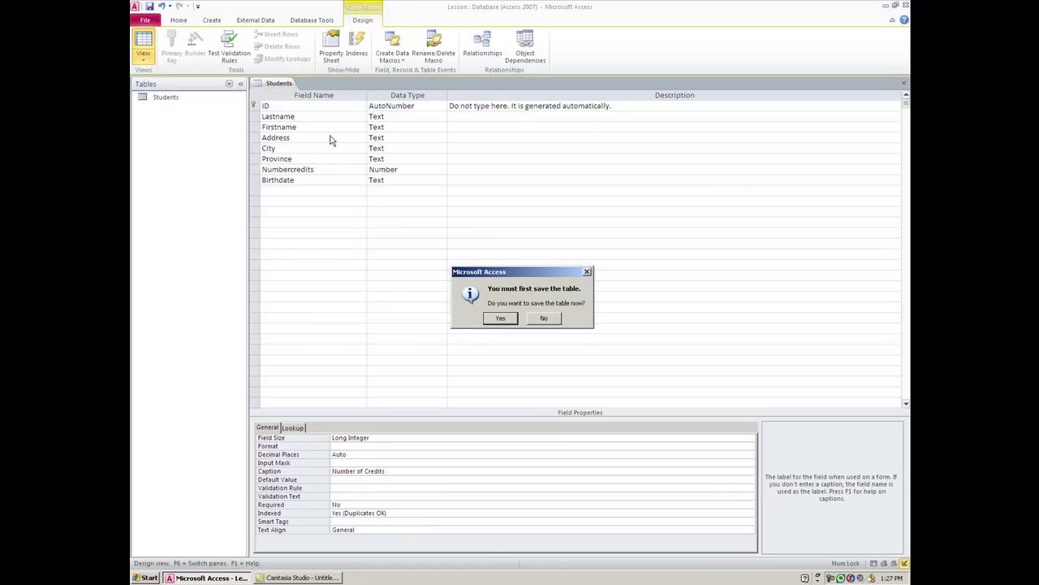
left_click(501, 317)
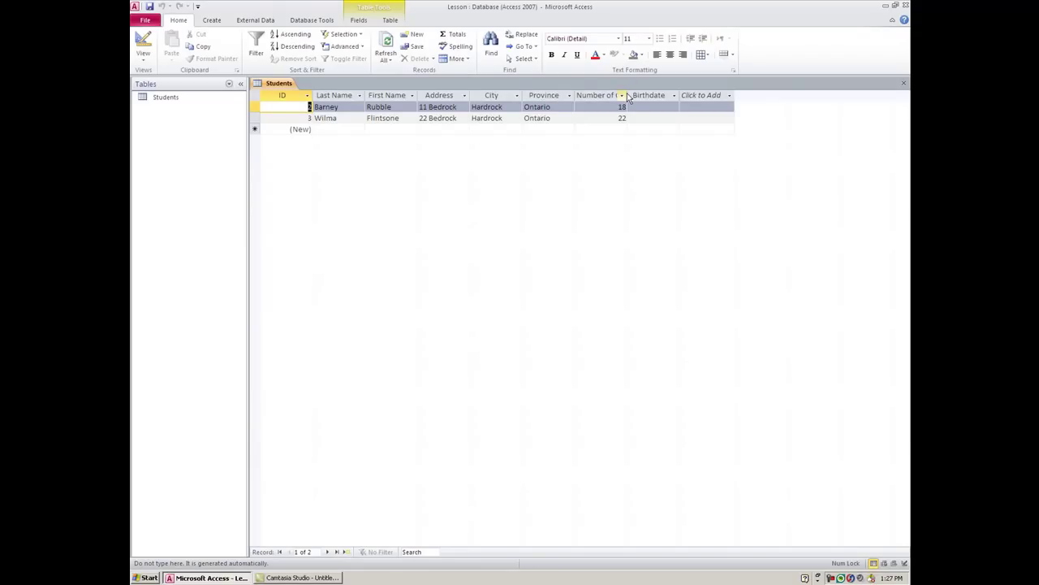
left_click_drag(627, 94, 651, 94)
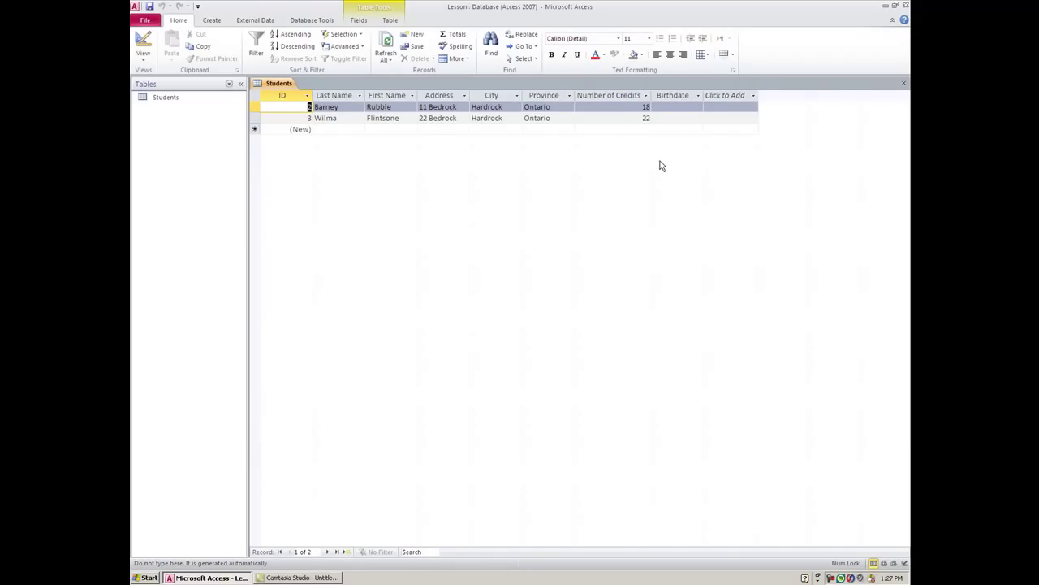
left_click(143, 42)
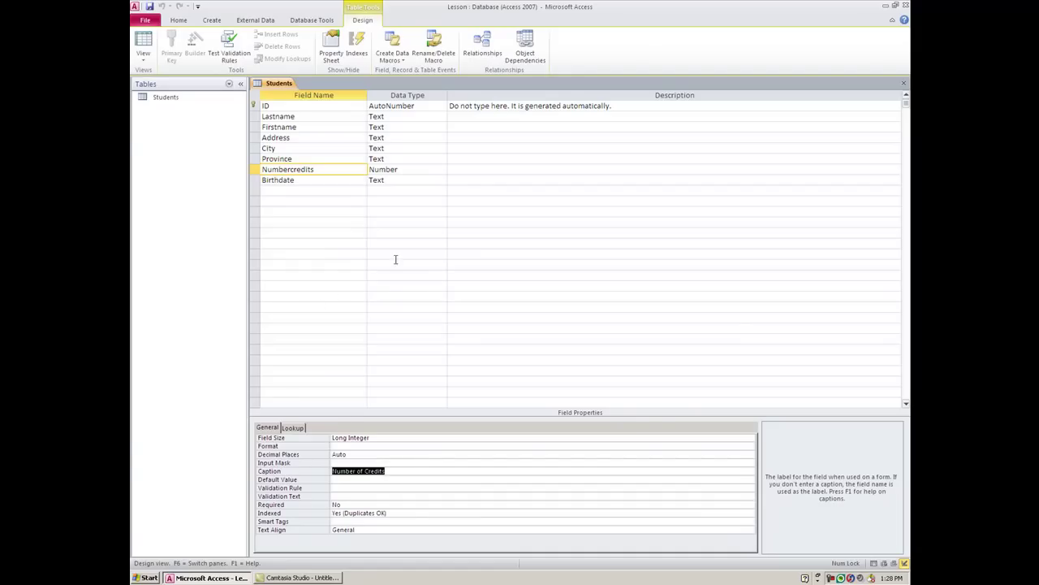
- Change the Province field's Field Size from 255 to 2
left_click(402, 160)
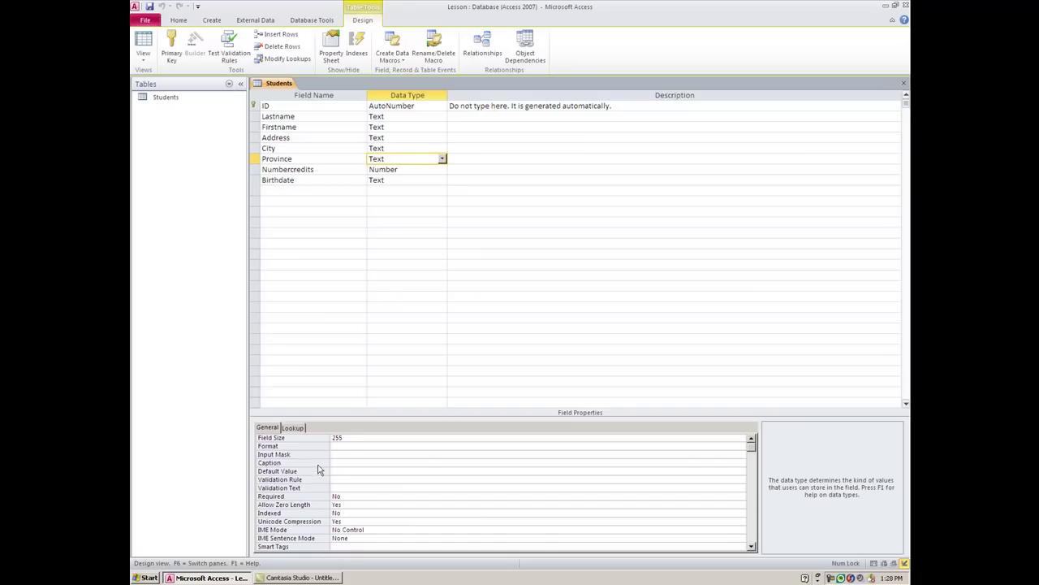
left_click(336, 439)
double_click(338, 439)
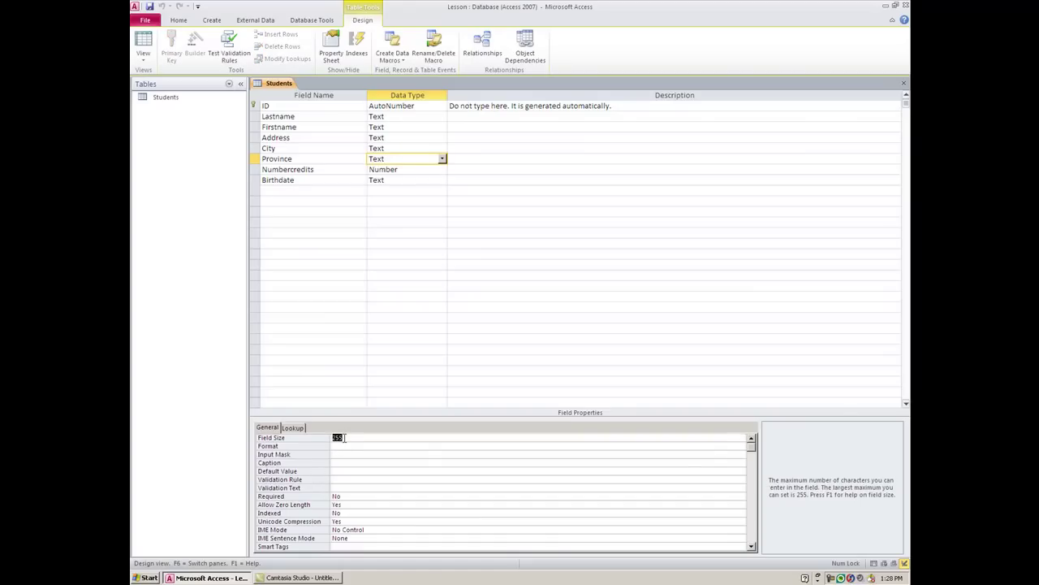
type("2")
- Save the 2-character Province size despite the data-loss warning, check Province values, and return to Design view
left_click(147, 47)
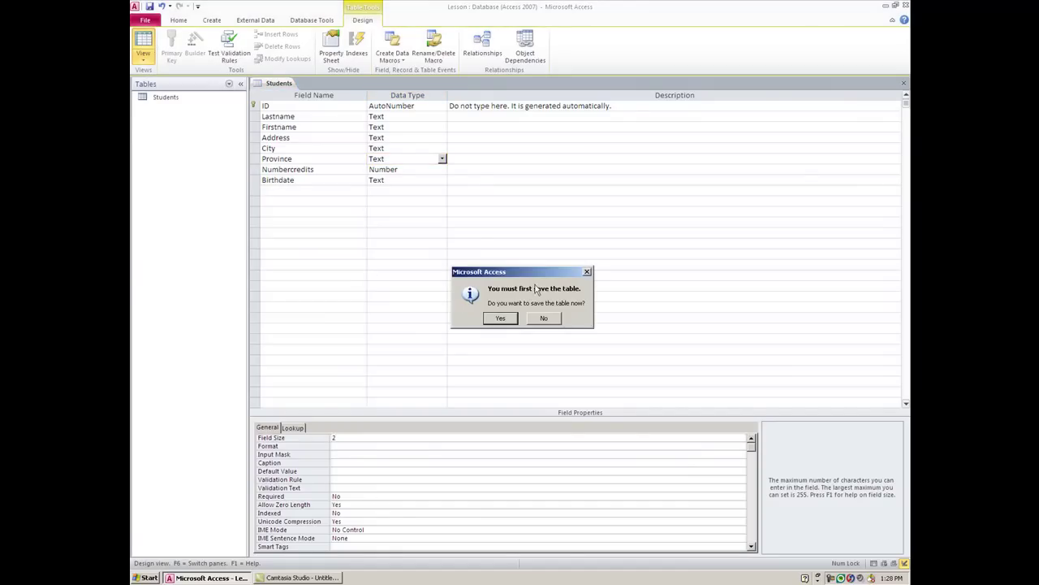
left_click(500, 317)
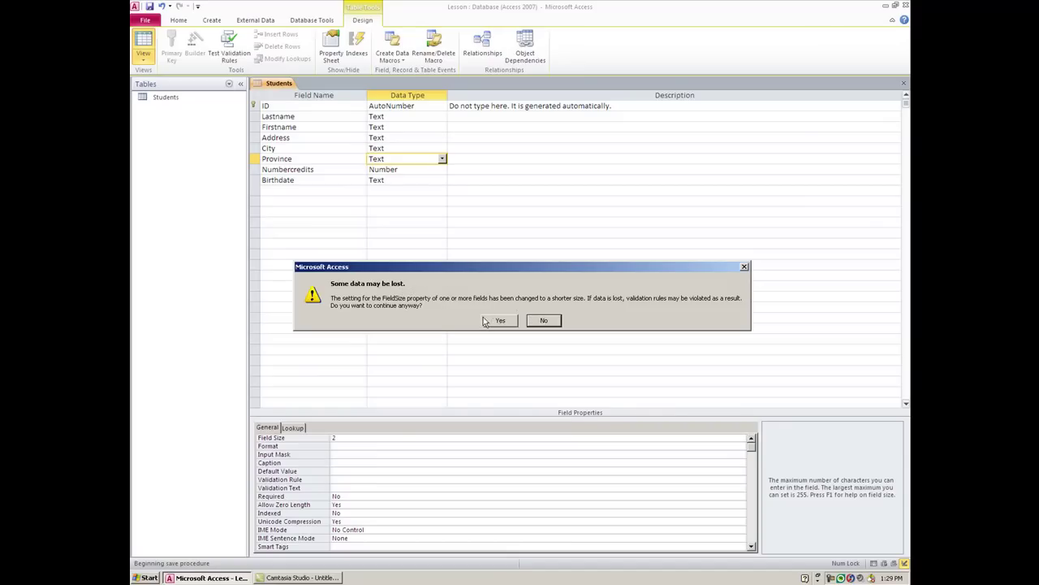
left_click(497, 321)
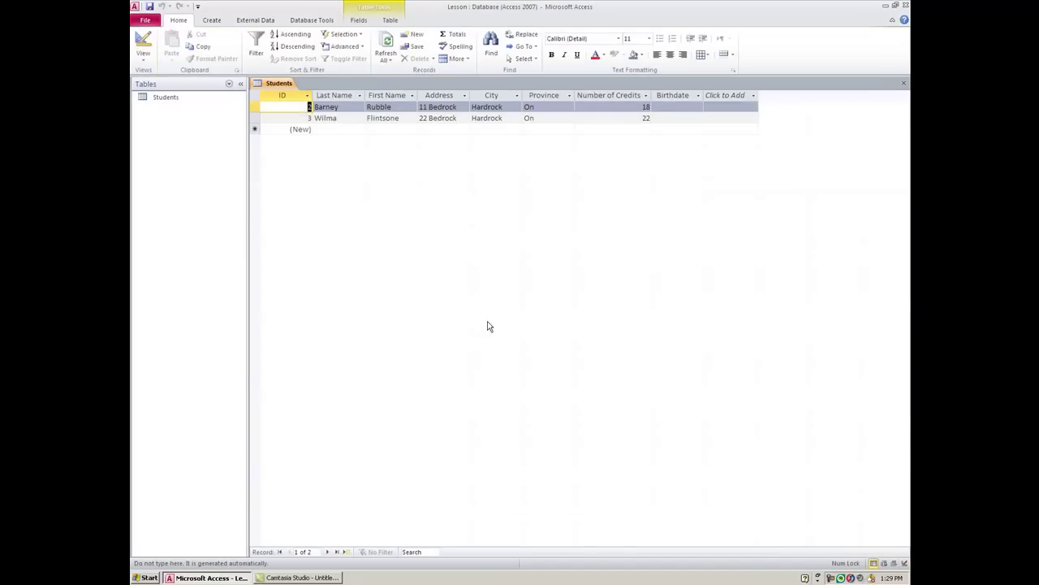
left_click(543, 107)
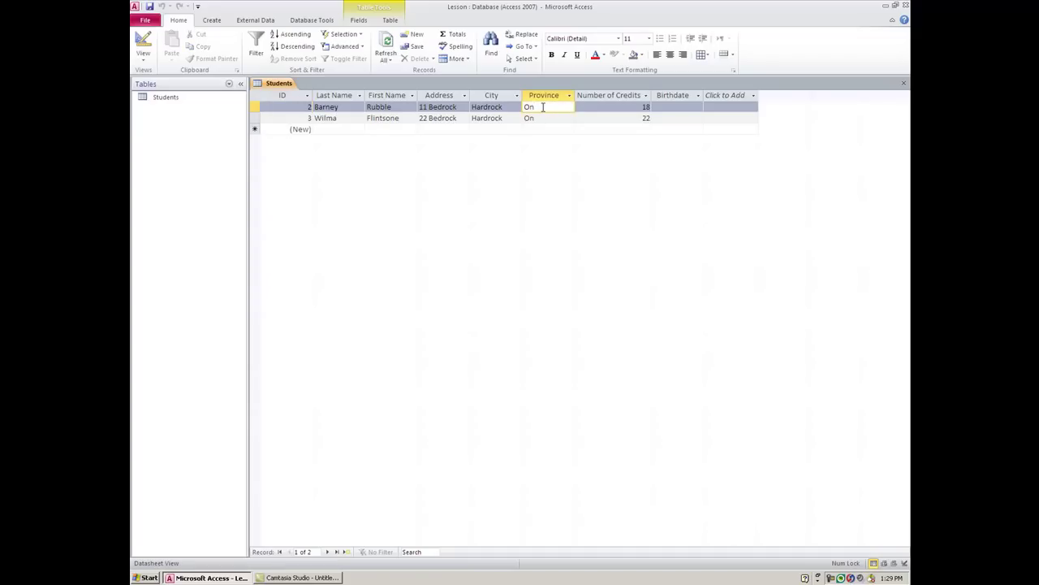
type("t")
left_click(140, 49)
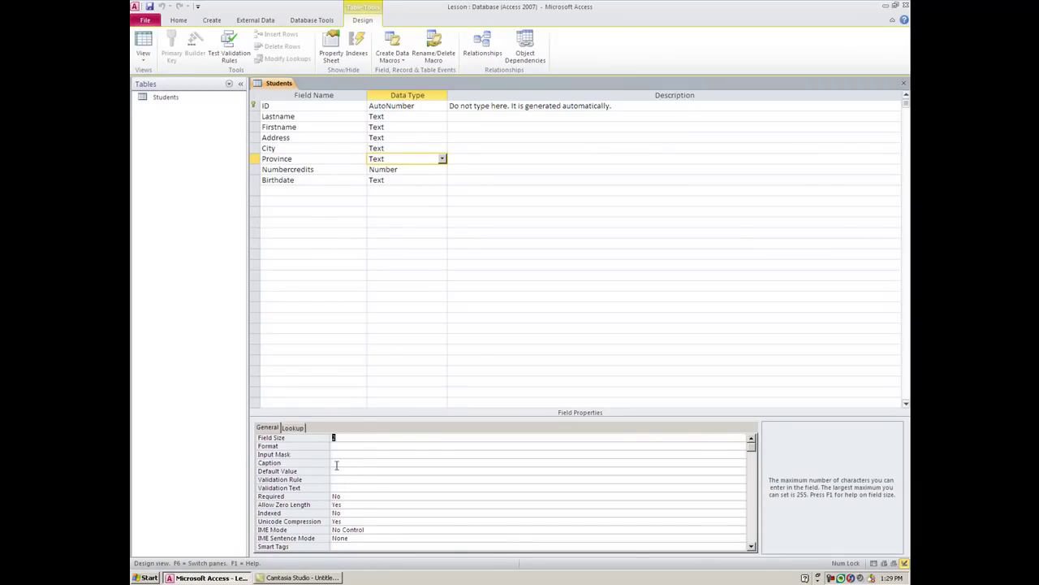
- Set Province's Default Value to 'On' and save, showing the prefilled new-record row in Datasheet view
left_click(336, 470)
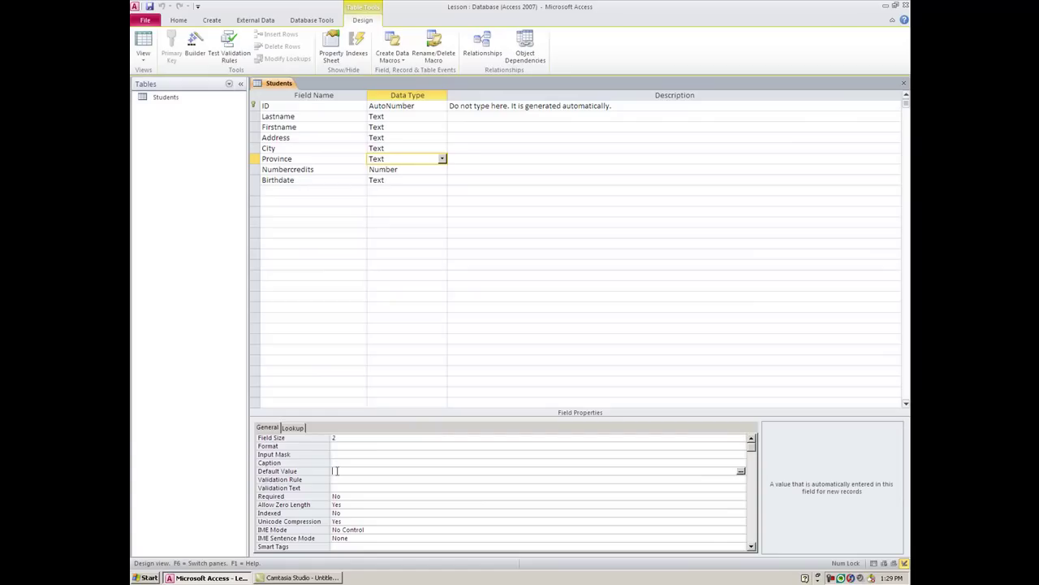
type("ON")
left_click(144, 55)
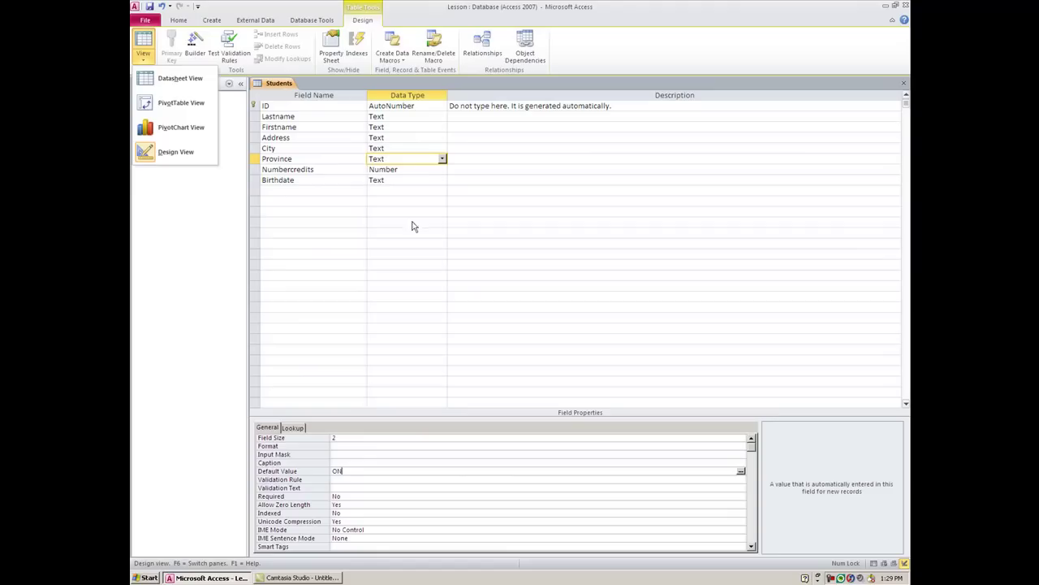
left_click(151, 80)
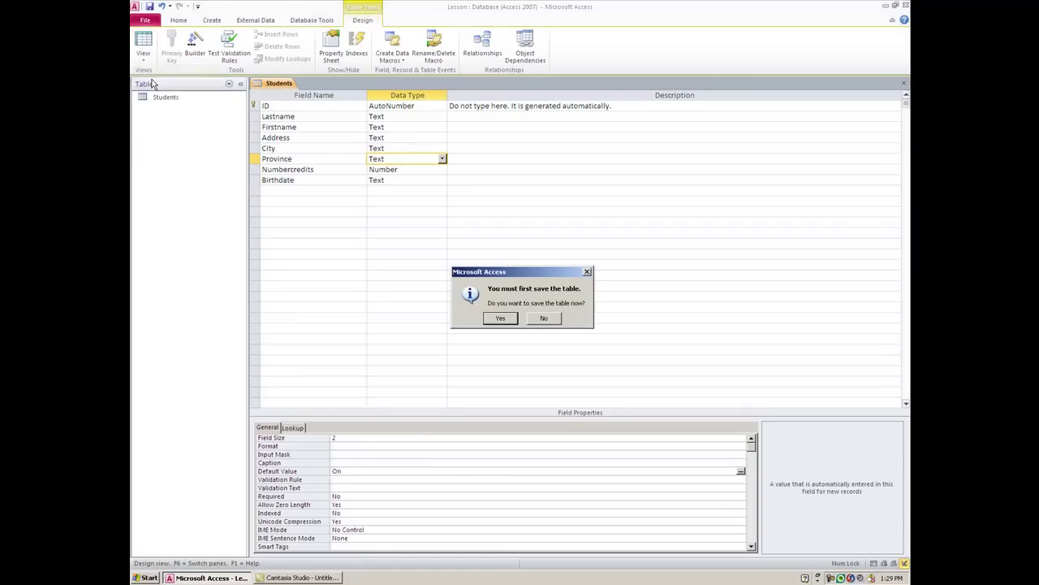
left_click(510, 321)
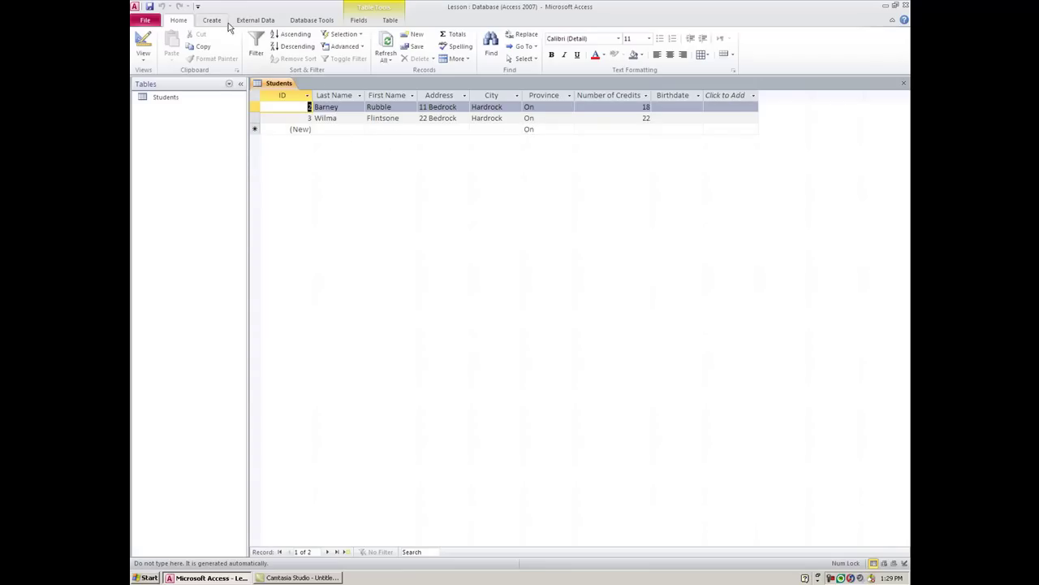
- Change the Birthdate field's data type to Date/Time
left_click(144, 45)
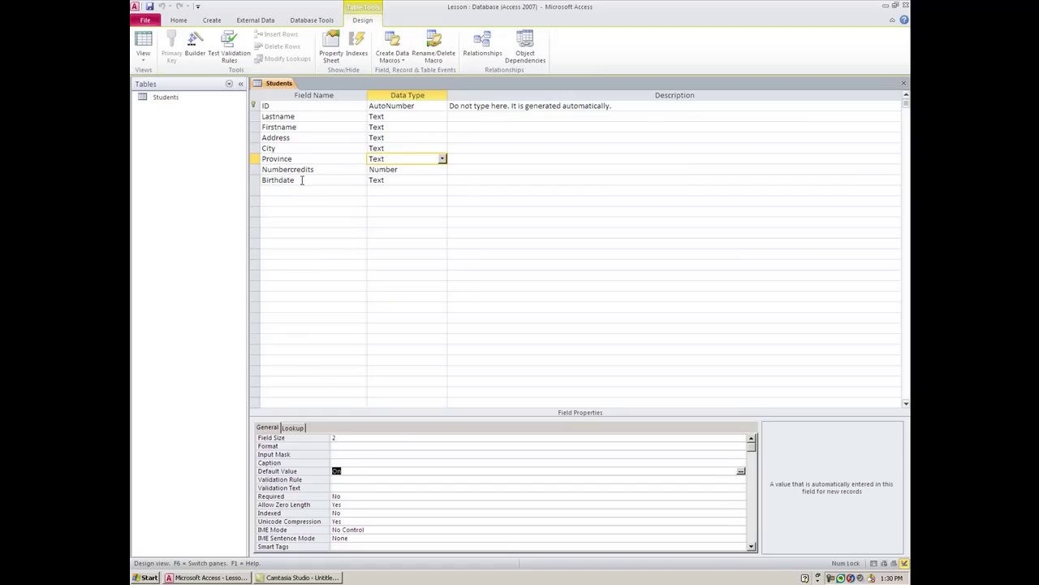
left_click(389, 179)
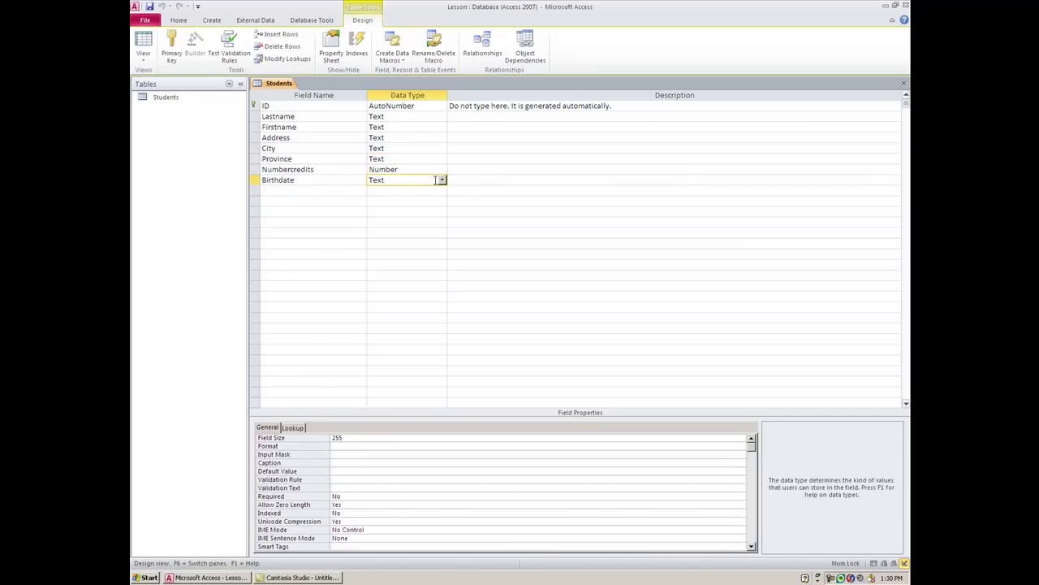
left_click(443, 180)
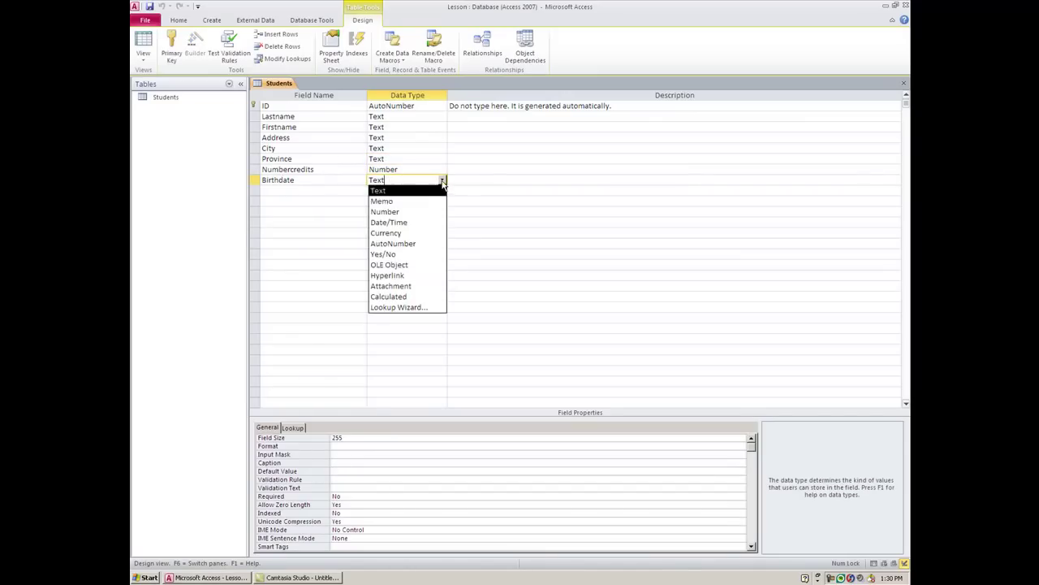
left_click(406, 222)
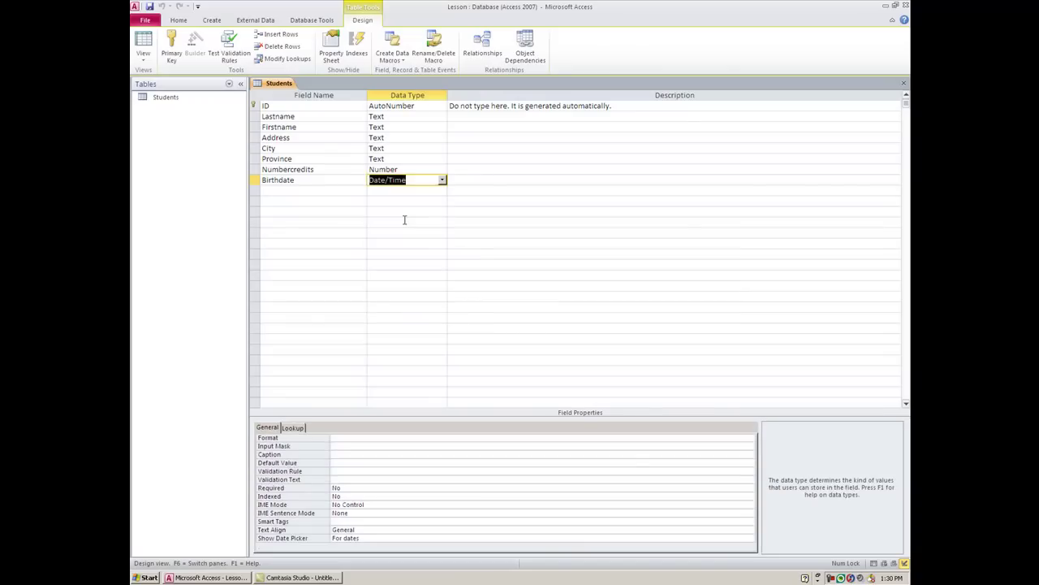
- Set Birthdate's Format property to Long Date
left_click(343, 438)
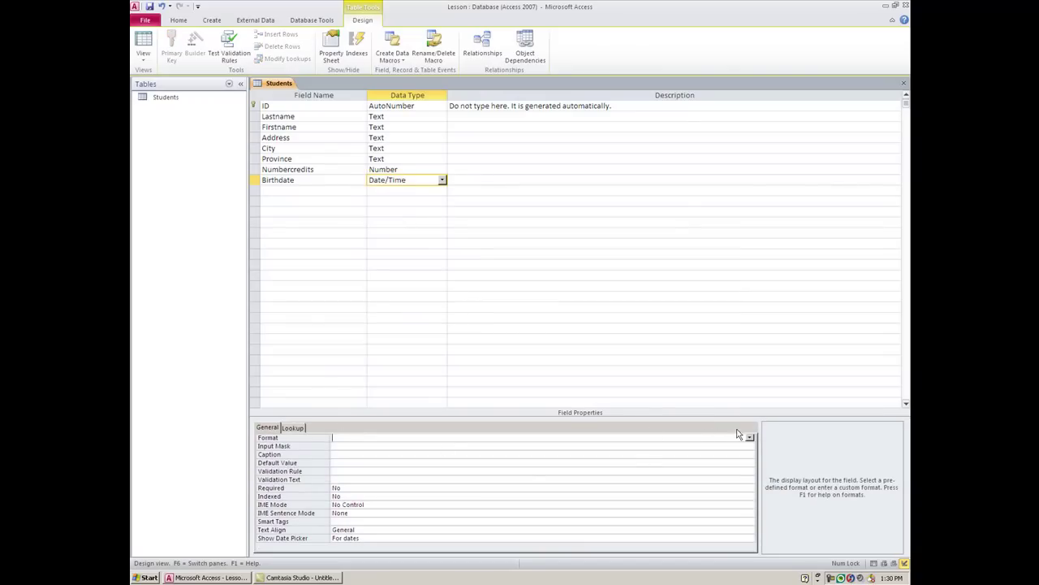
left_click(750, 439)
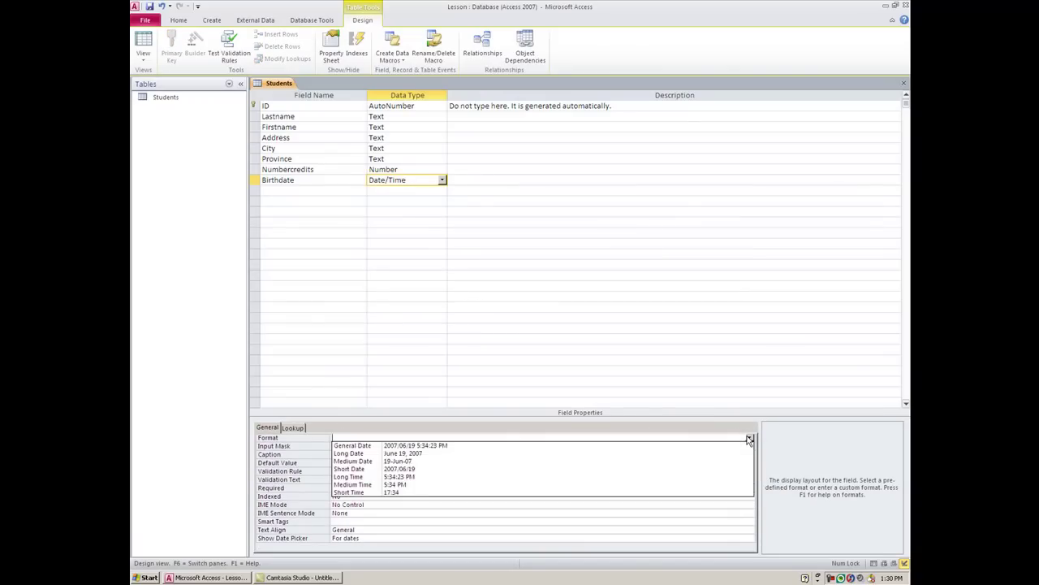
left_click(404, 453)
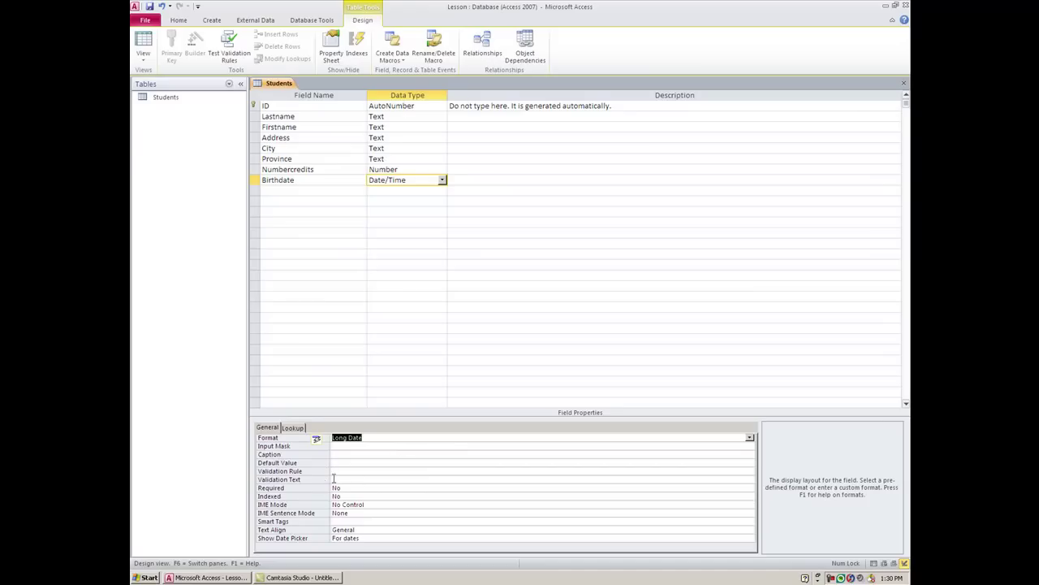
- Give Birthdate the validation rule <2010-01-01, cancelling the Expression Builder without changes
left_click(337, 474)
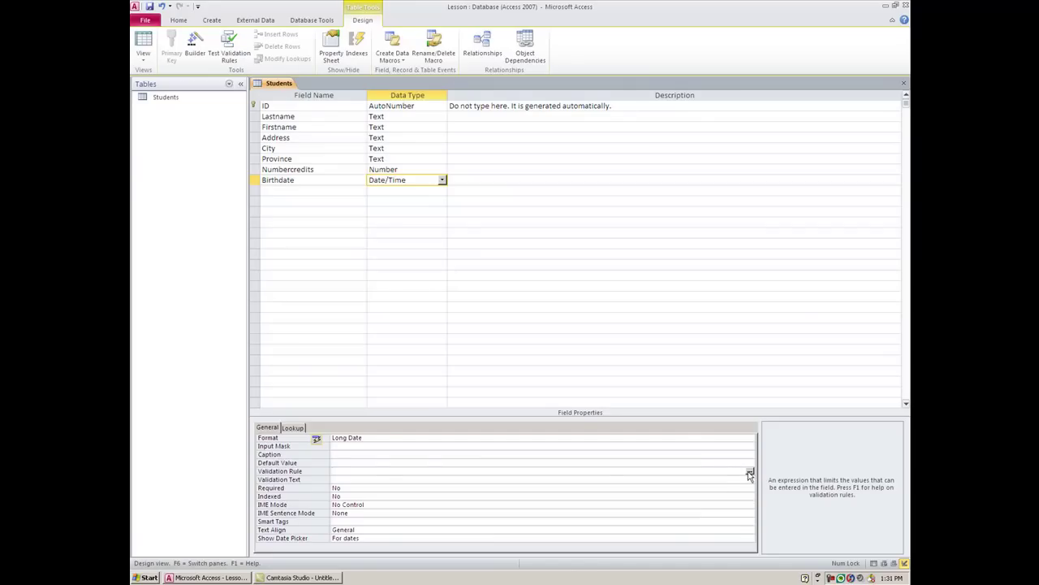
left_click(750, 472)
left_click(750, 472)
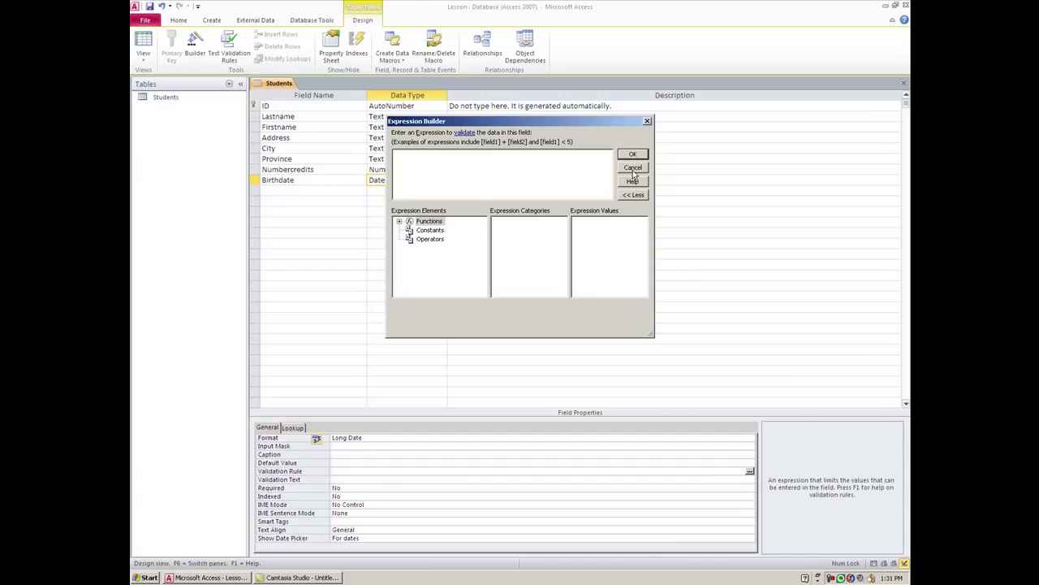
left_click(634, 169)
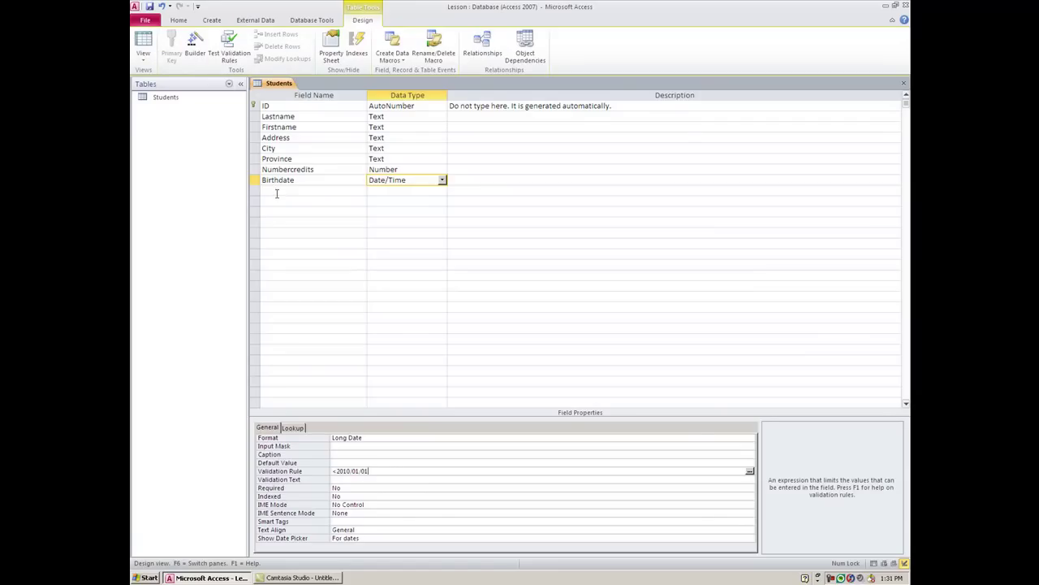
- Add a Text field named Phone below Birthdate and launch its Input Mask Wizard
left_click(276, 194)
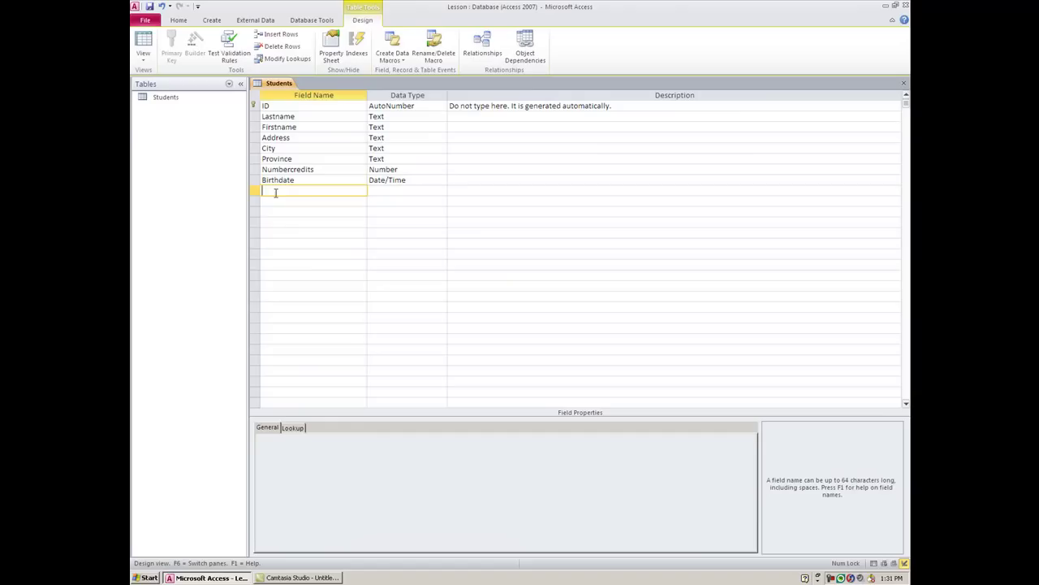
type("Phone")
left_click(469, 192)
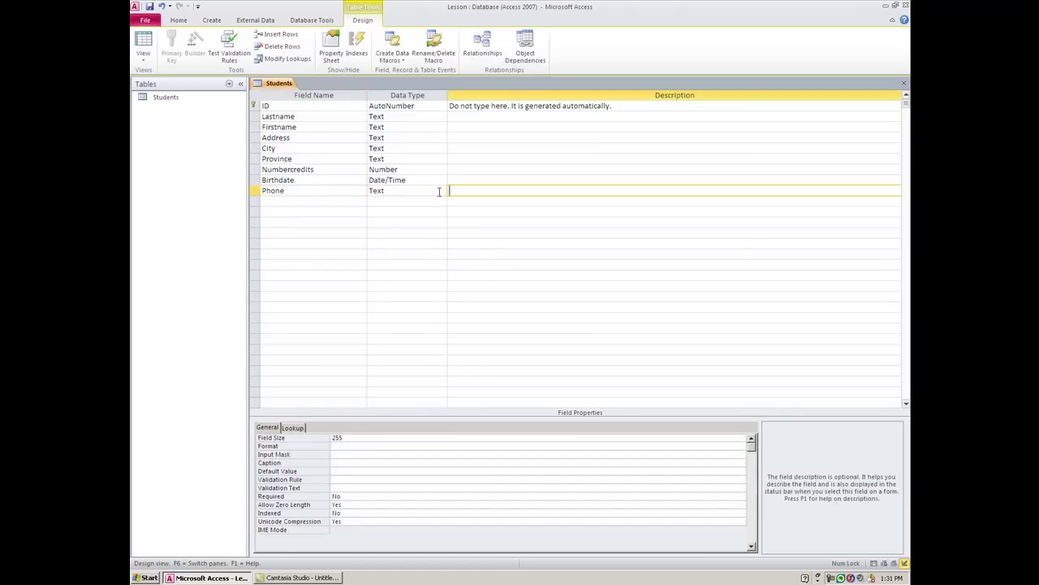
left_click(442, 190)
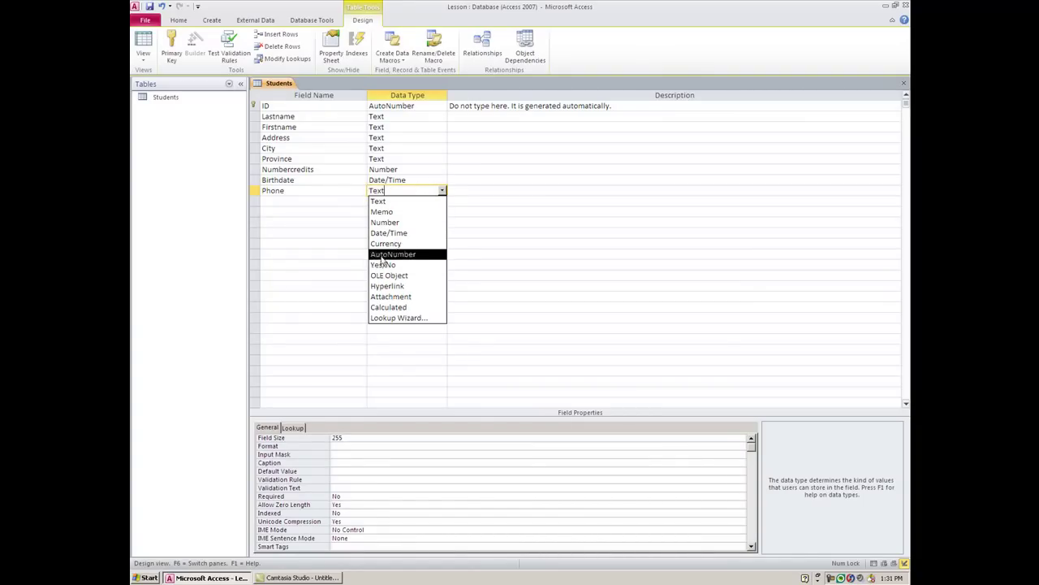
left_click(349, 454)
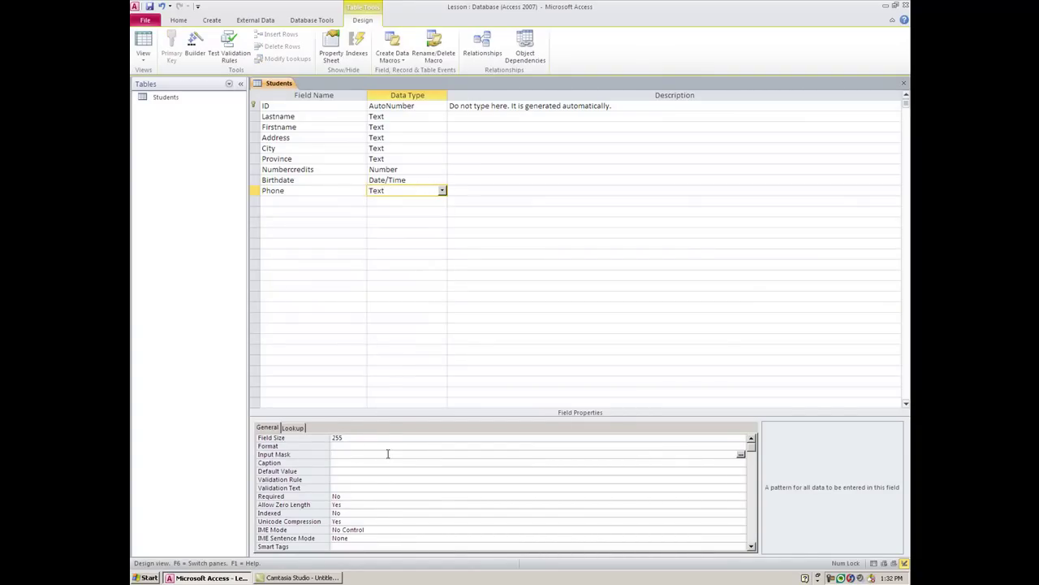
left_click(739, 454)
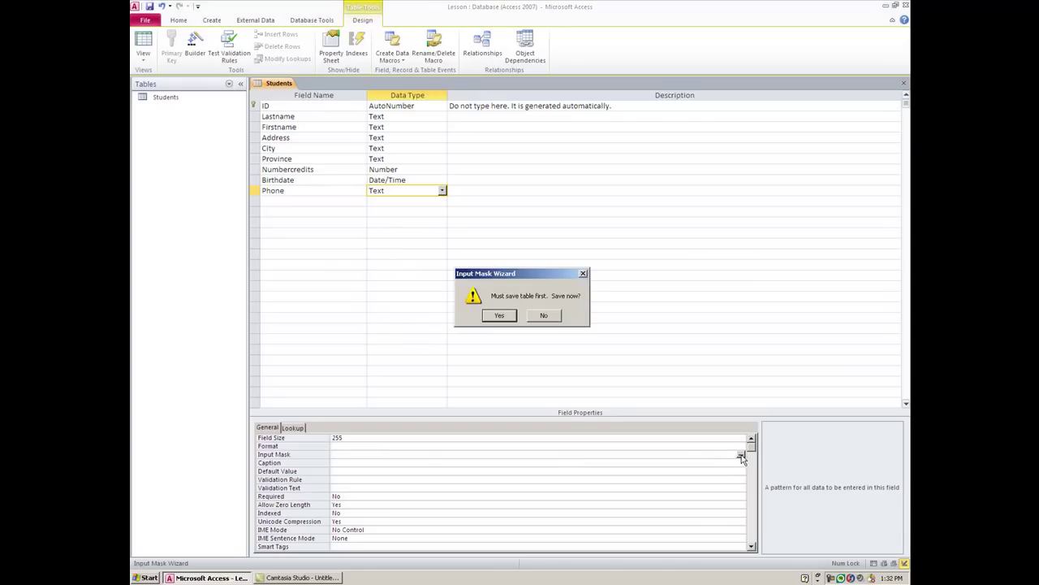
- Confirm saving the table, test existing data, and keep the Birthdate validation rule
left_click(501, 317)
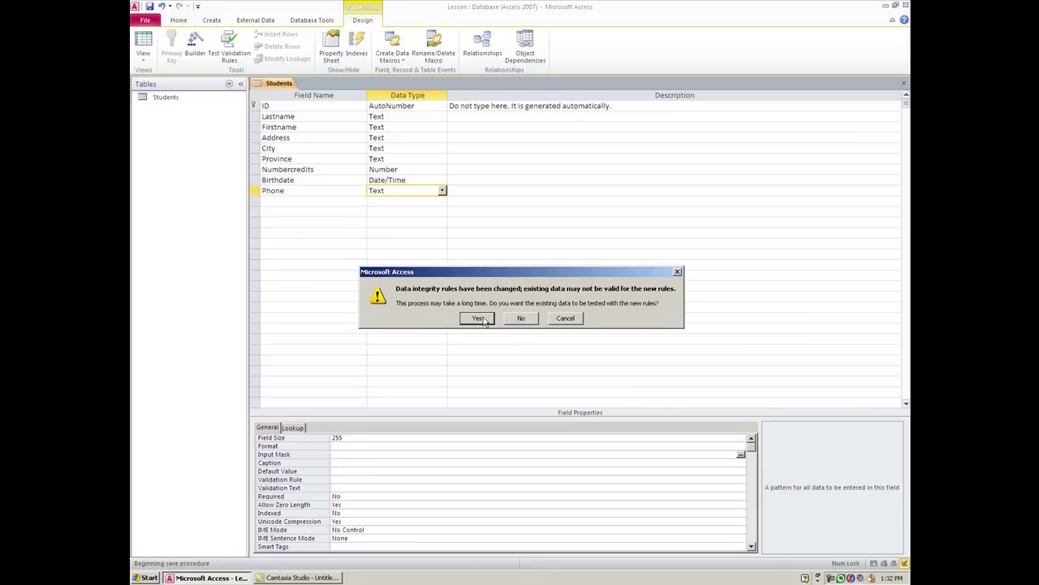
left_click(478, 319)
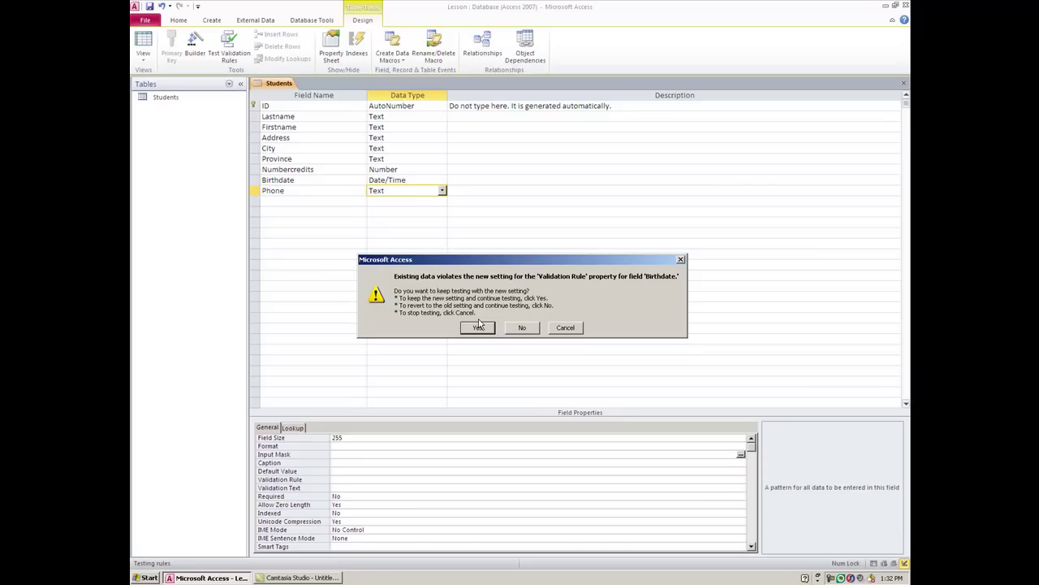
left_click(478, 326)
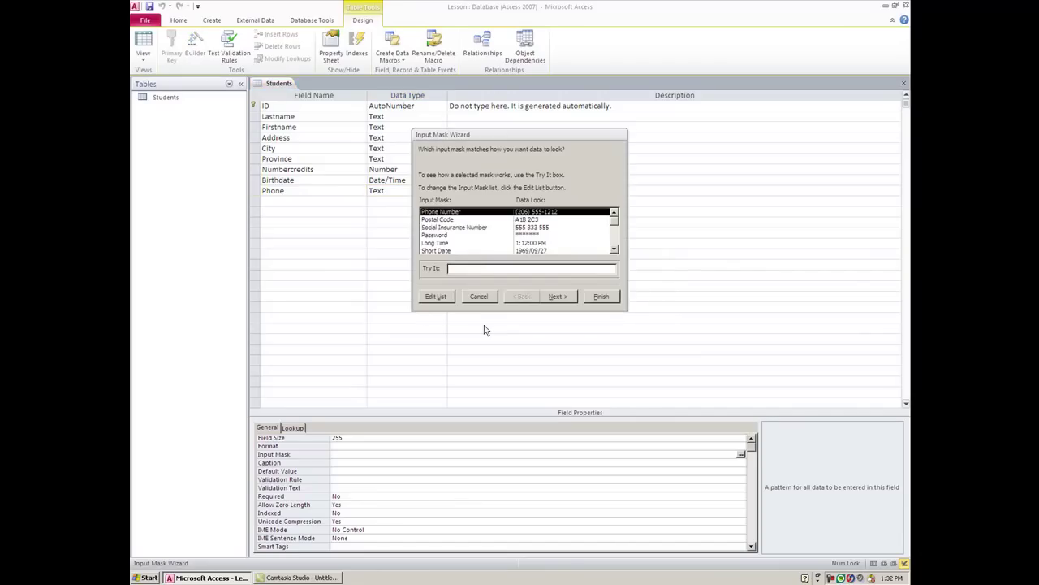
- Apply the Phone Number input mask to Phone, storing the data with the mask symbols
left_click(557, 296)
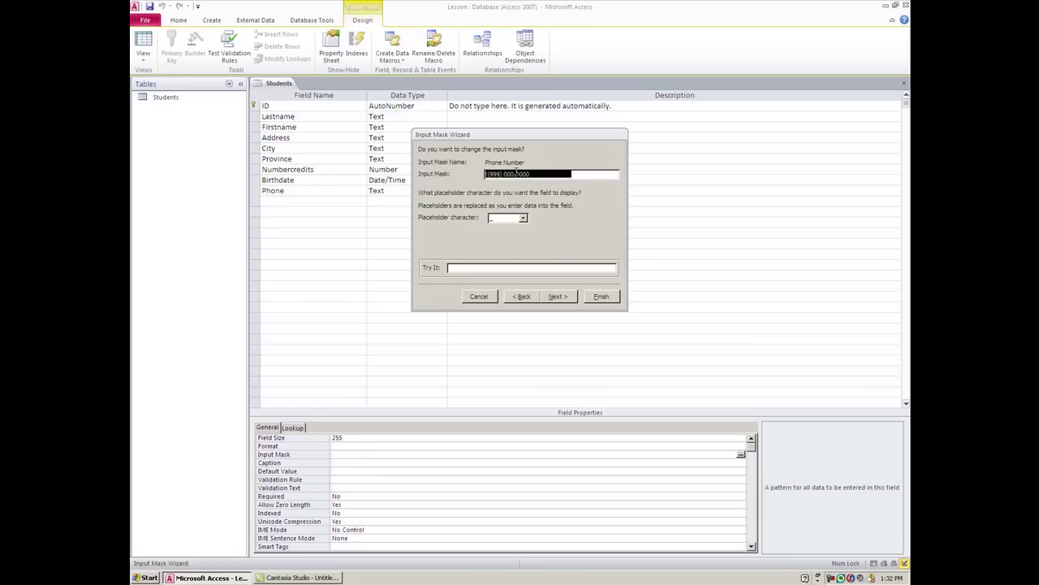
left_click(564, 297)
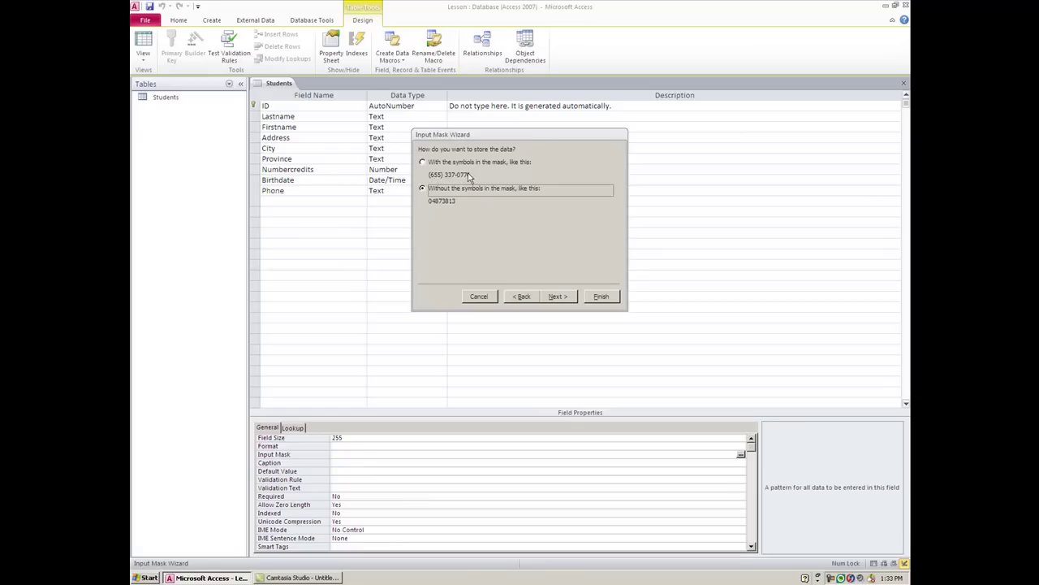
left_click(424, 162)
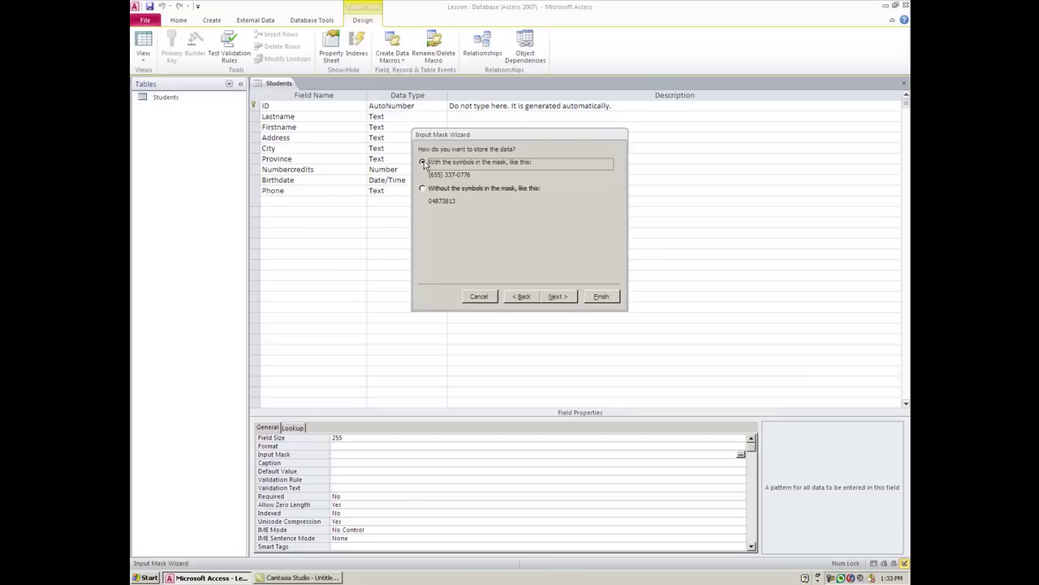
left_click(560, 298)
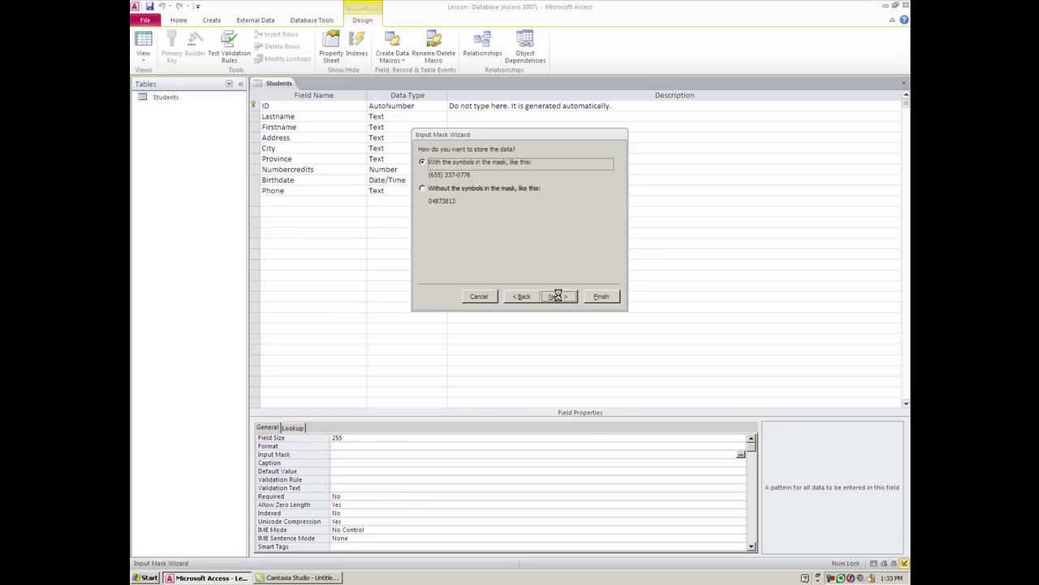
left_click(601, 297)
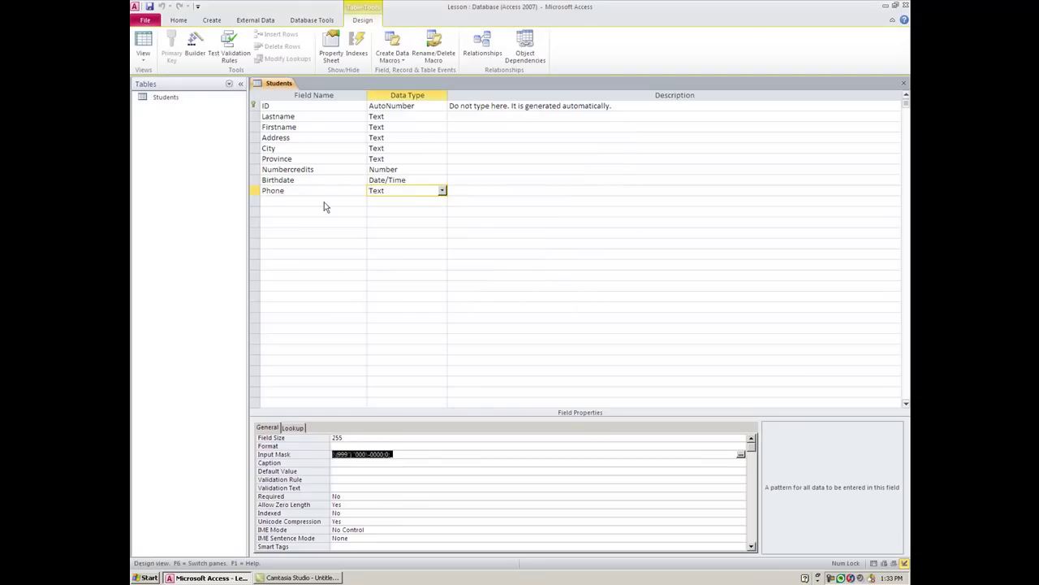
- Save the Students table and preview the (___) ___-____ Phone mask in the first record's Datasheet view
left_click(143, 46)
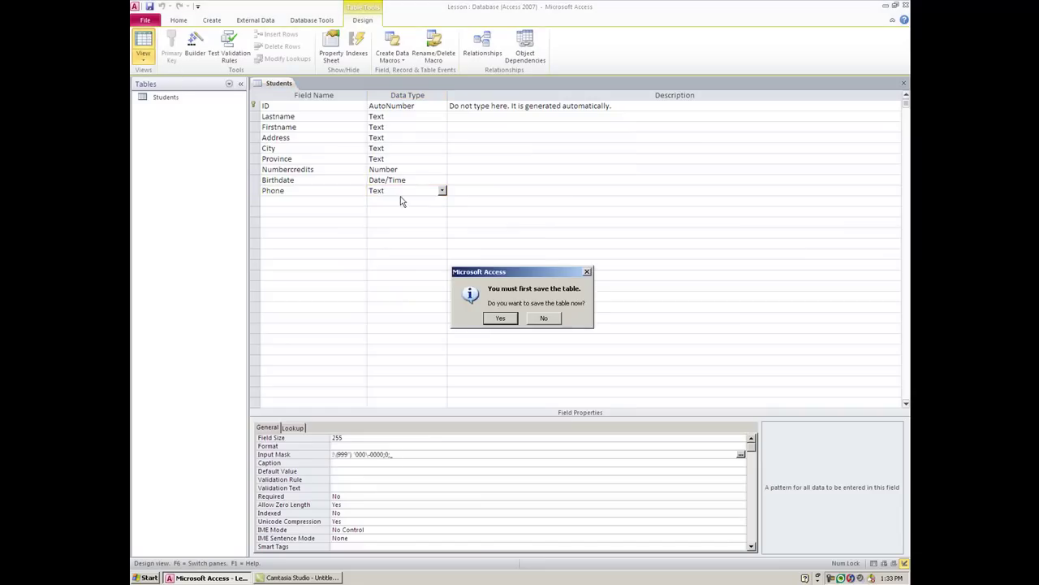
left_click(500, 317)
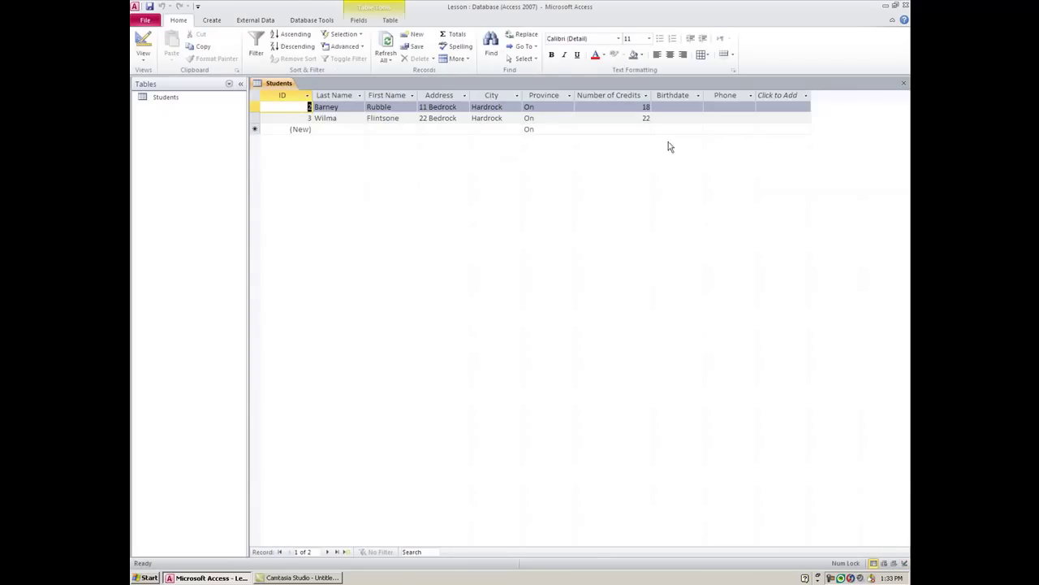
left_click(736, 107)
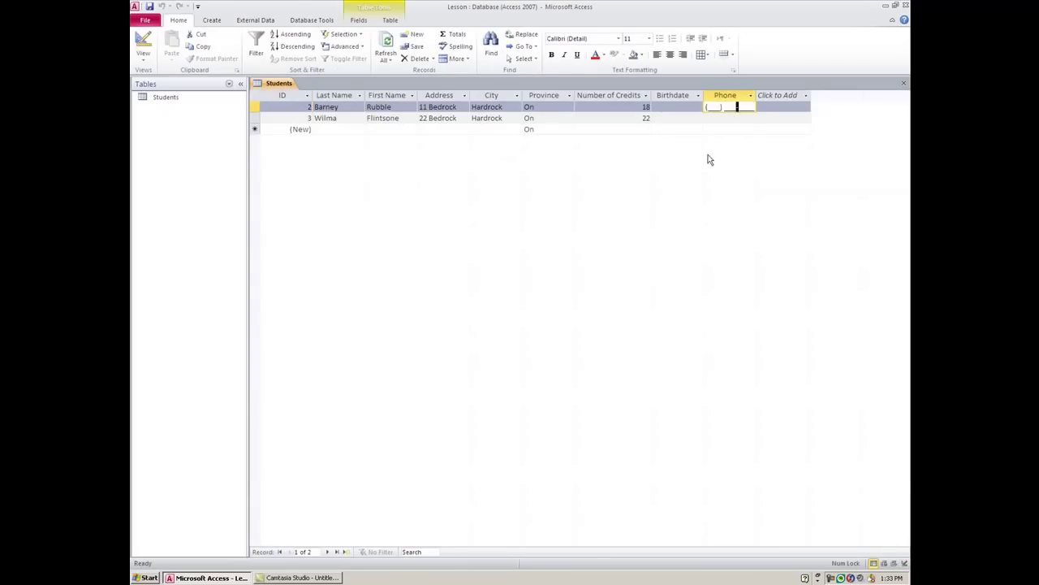
left_click(708, 108)
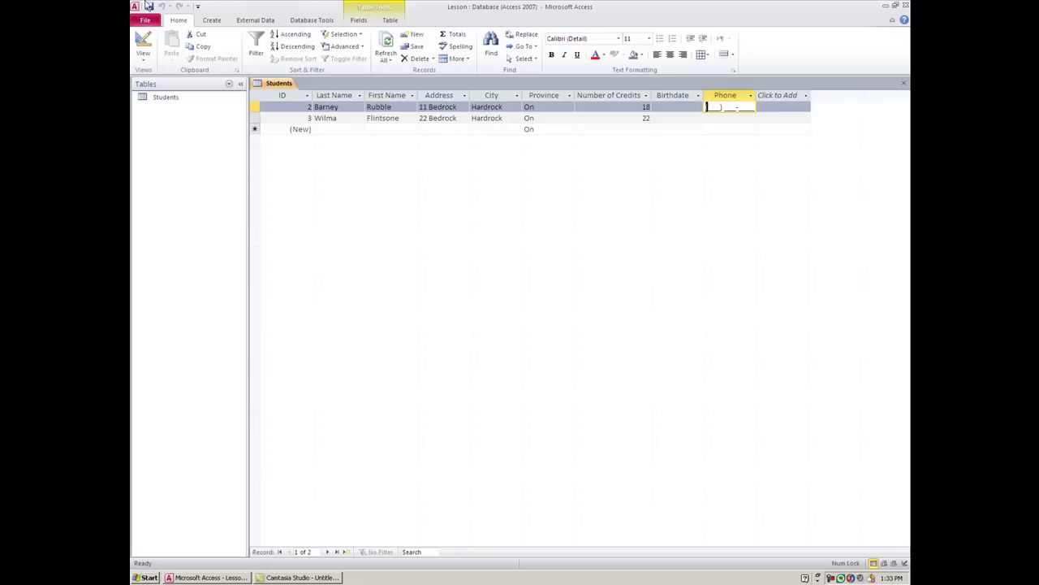
left_click(150, 47)
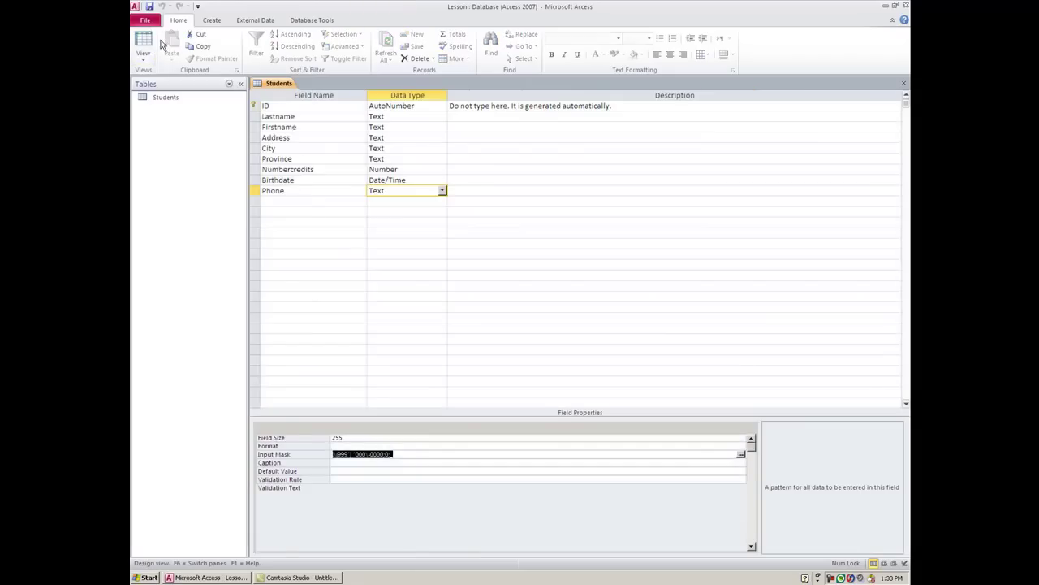